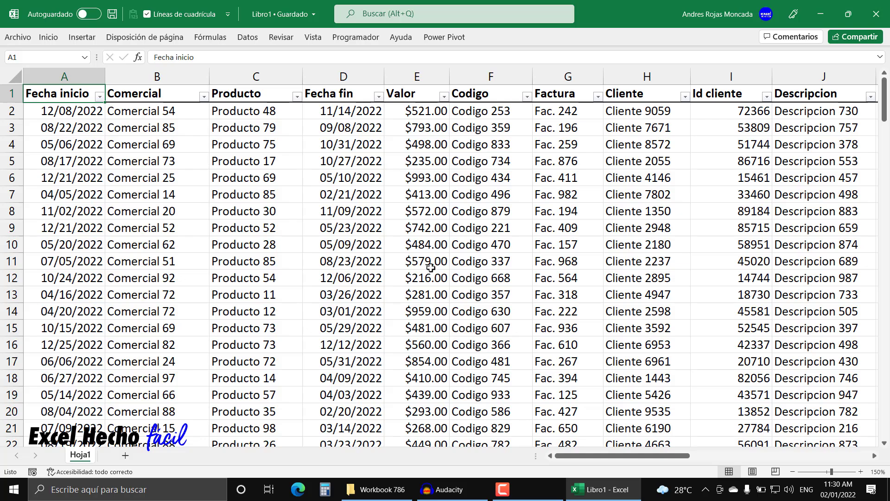
Look over the data table across to the final Precio unitario column and down to its last row, returning to the first column
{"action": "left_click", "coordinate": [875, 456]}
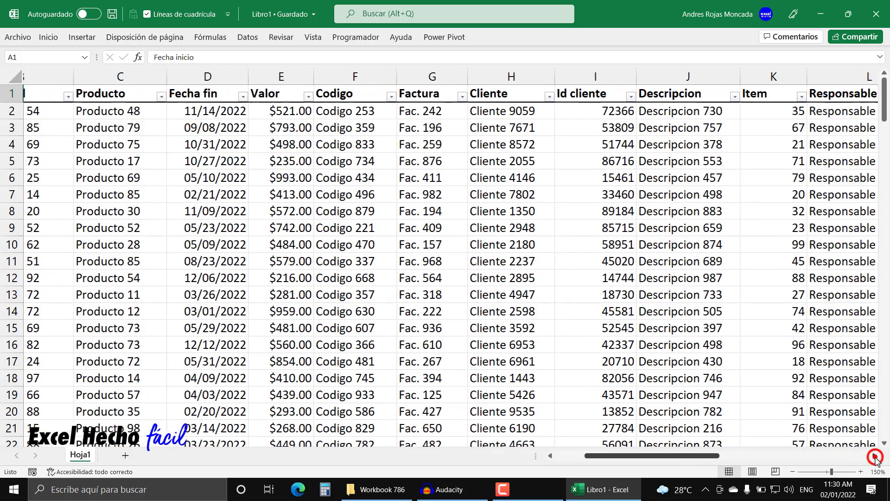
{"action": "left_click_drag", "start_coordinate": [874, 456], "coordinate": [875, 455]}
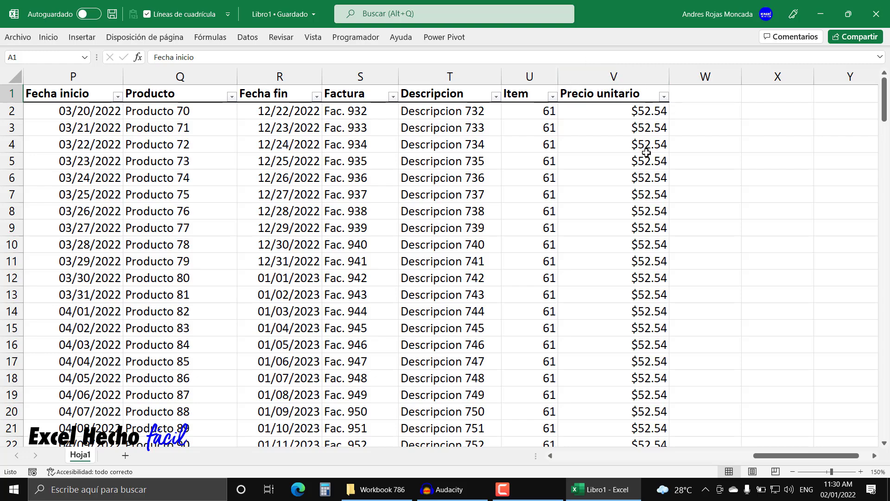
{"action": "scroll", "coordinate": [469, 213], "scroll_direction": "down", "scroll_amount": 18}
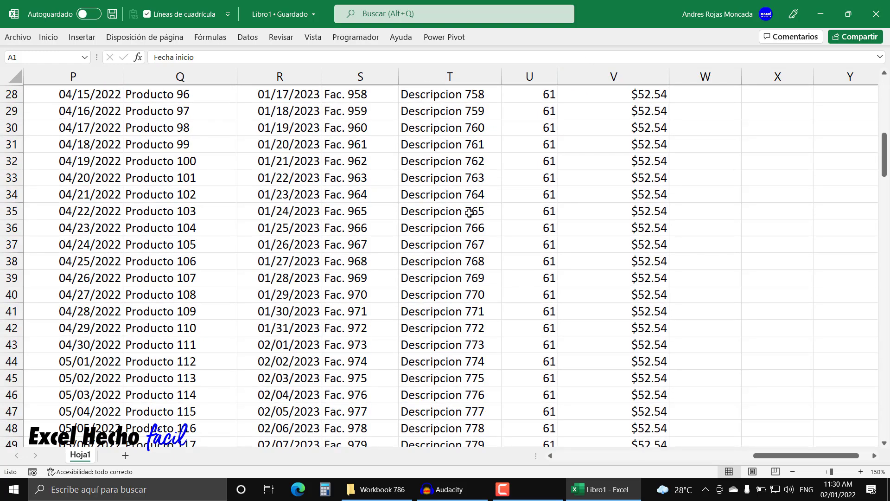
{"action": "scroll", "coordinate": [469, 213], "scroll_direction": "down", "scroll_amount": 20}
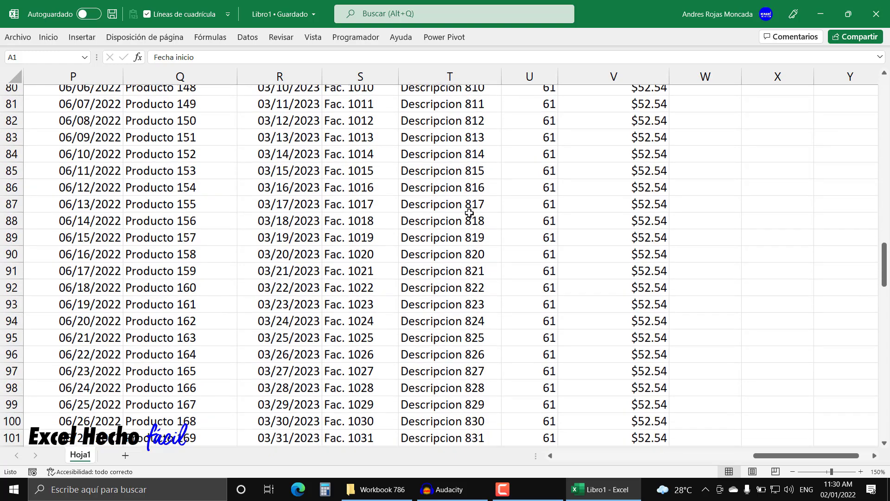
{"action": "scroll", "coordinate": [469, 213], "scroll_direction": "down", "scroll_amount": 19}
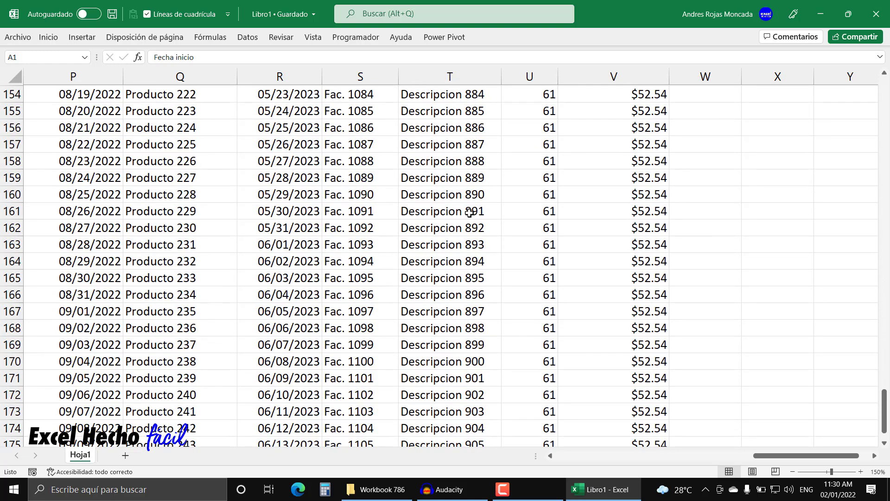
{"action": "scroll", "coordinate": [469, 212], "scroll_direction": "up", "scroll_amount": 4}
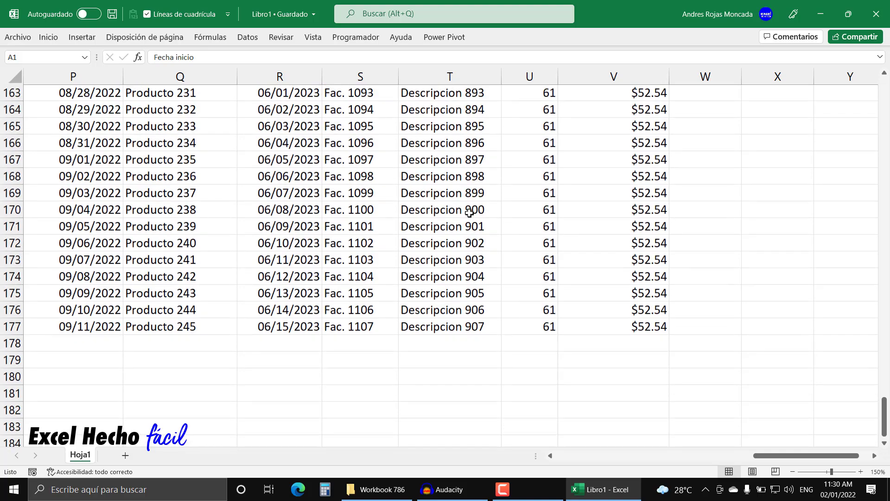
{"action": "scroll", "coordinate": [160, 328], "scroll_direction": "up", "scroll_amount": 20}
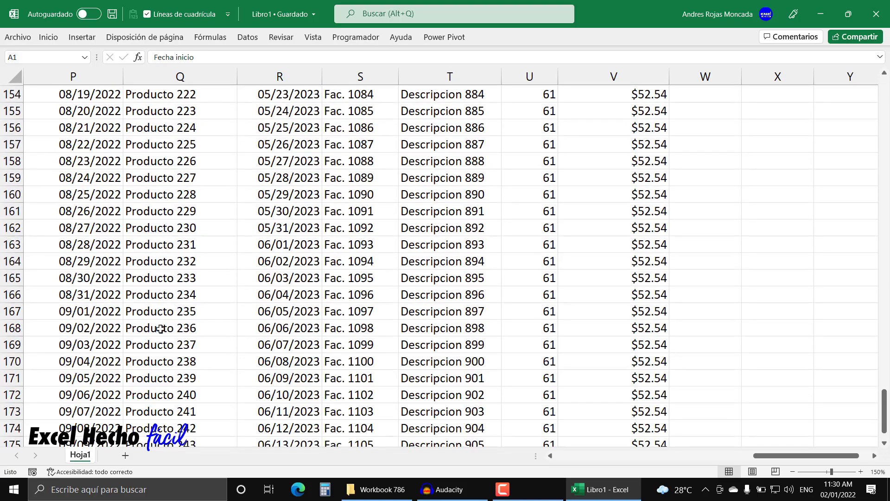
{"action": "scroll", "coordinate": [160, 329], "scroll_direction": "up", "scroll_amount": 10}
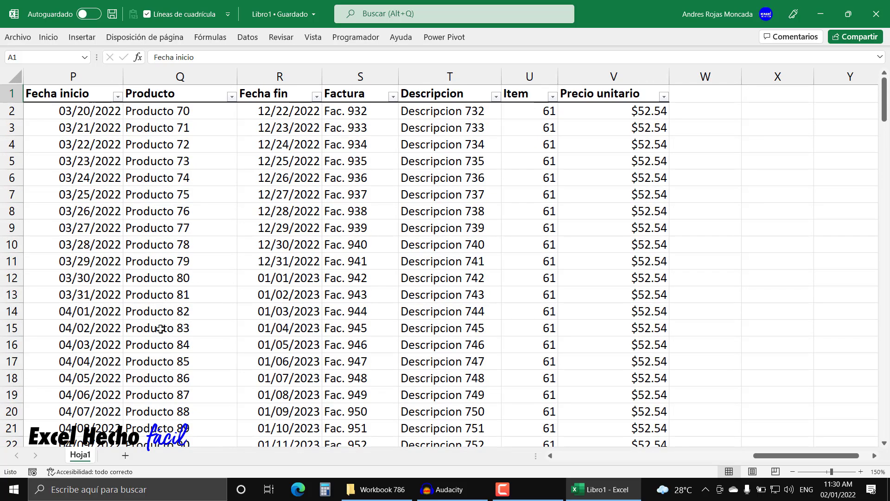
{"action": "scroll", "coordinate": [765, 460], "scroll_direction": "left", "scroll_amount": 10}
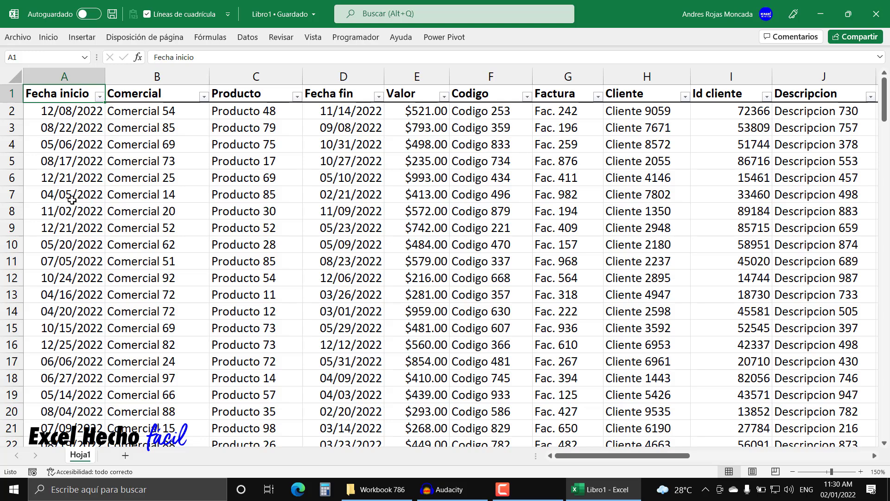
Review the table's column headings from Fecha inicio in column A through Precio unitario in column V and back
{"action": "left_click", "coordinate": [874, 456]}
{"action": "left_click", "coordinate": [874, 455]}
{"action": "left_click", "coordinate": [874, 455]}
{"action": "left_click", "coordinate": [874, 455]}
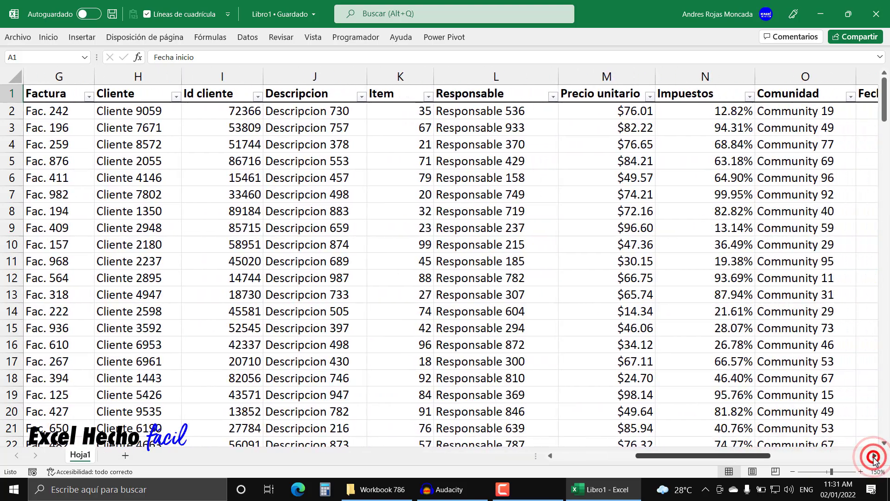
{"action": "left_click", "coordinate": [874, 456]}
{"action": "left_click", "coordinate": [874, 455]}
{"action": "left_click", "coordinate": [874, 456]}
{"action": "left_click", "coordinate": [874, 456]}
{"action": "left_click", "coordinate": [874, 455]}
{"action": "left_click", "coordinate": [874, 455]}
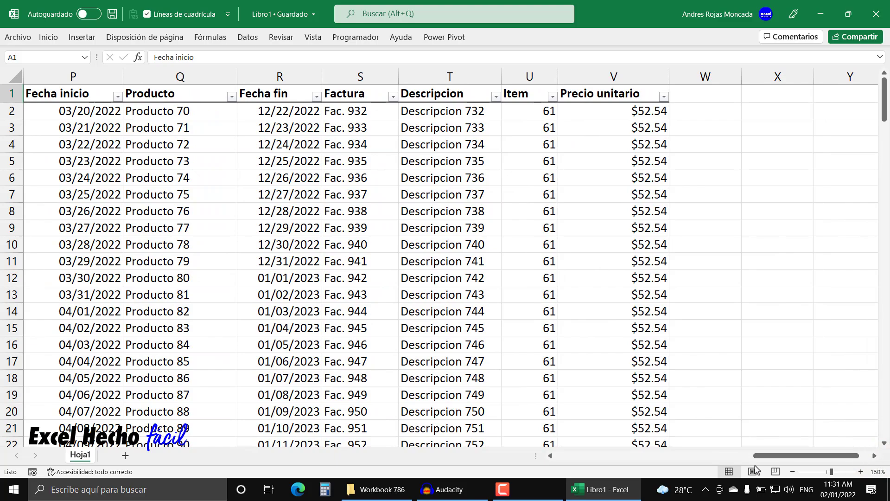
{"action": "left_click", "coordinate": [549, 457]}
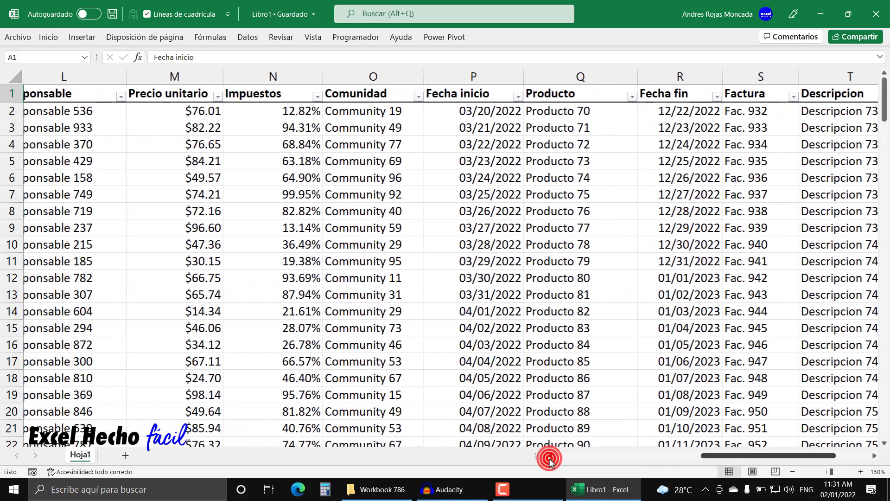
{"action": "left_click_drag", "start_coordinate": [690, 456], "coordinate": [575, 463]}
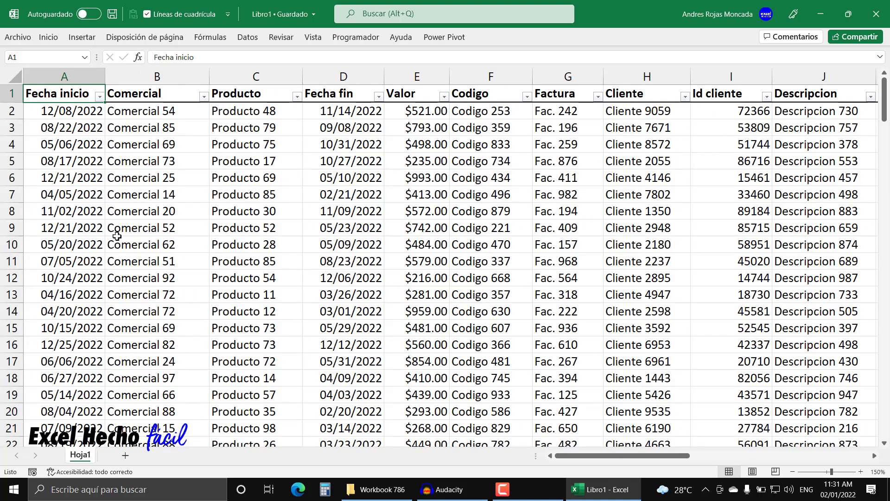
Select cell A7 and move the active cell along row 7 to the Precio unitario column, cell V7
{"action": "left_click", "coordinate": [95, 196]}
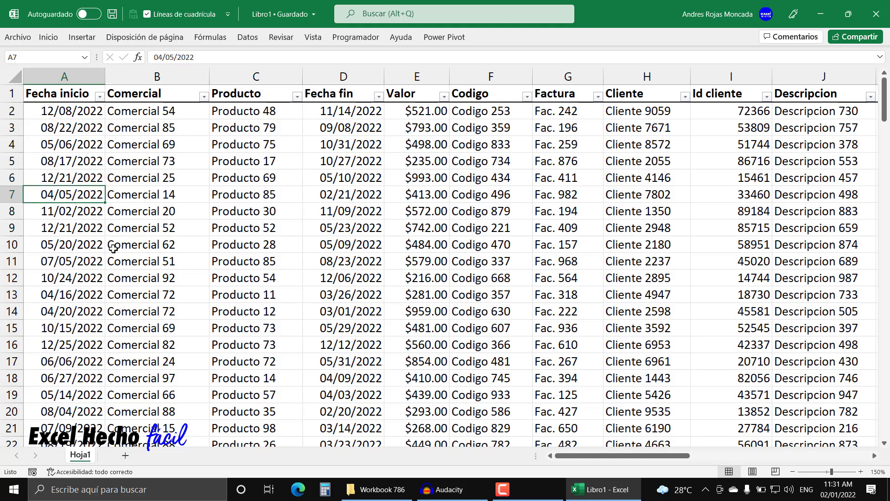
{"action": "key", "text": "Right"}
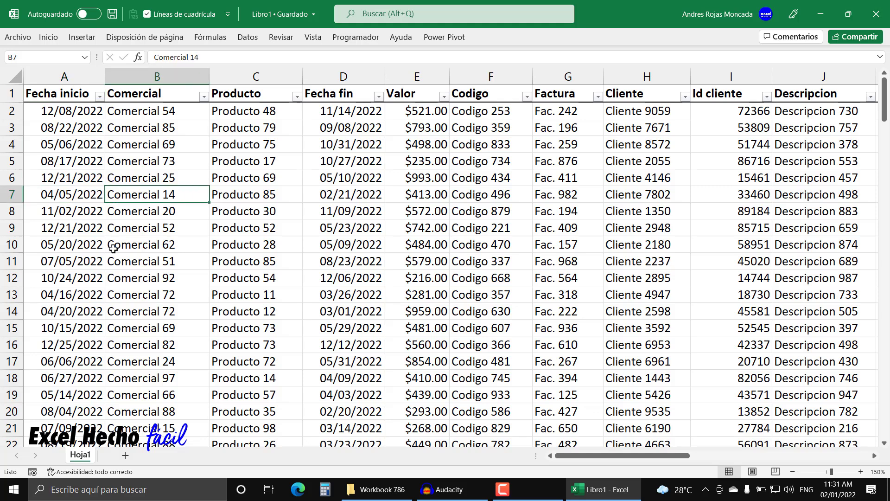
{"action": "key", "text": "Right"}
{"action": "key", "text": "Right"}
{"action": "key", "text": "Right"}
{"action": "key", "text": "Right"}
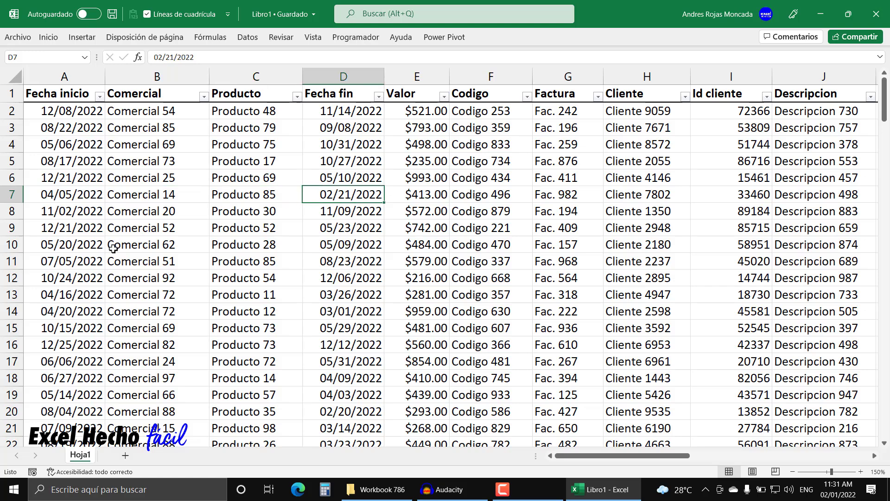
{"action": "key", "text": "Right"}
{"action": "key", "text": "Right"}
{"action": "key", "text": "Right"}
{"action": "key", "text": "Right"}
{"action": "key", "text": "Right"}
{"action": "key", "text": "Right"}
{"action": "key", "text": "Right"}
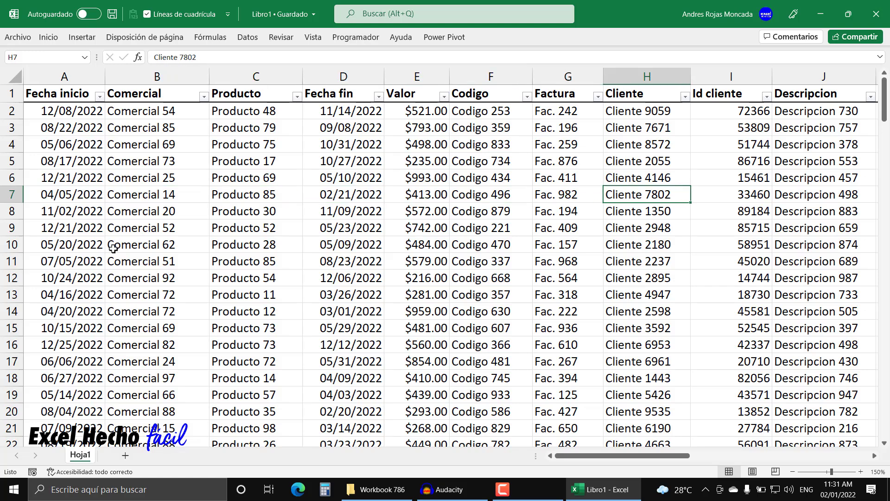
{"action": "key", "text": "Right"}
{"action": "key", "text": "Right"}
{"action": "key", "text": "Right"}
{"action": "key", "text": "Right"}
{"action": "key", "text": "Right"}
{"action": "key", "text": "Right"}
{"action": "key", "text": "Right"}
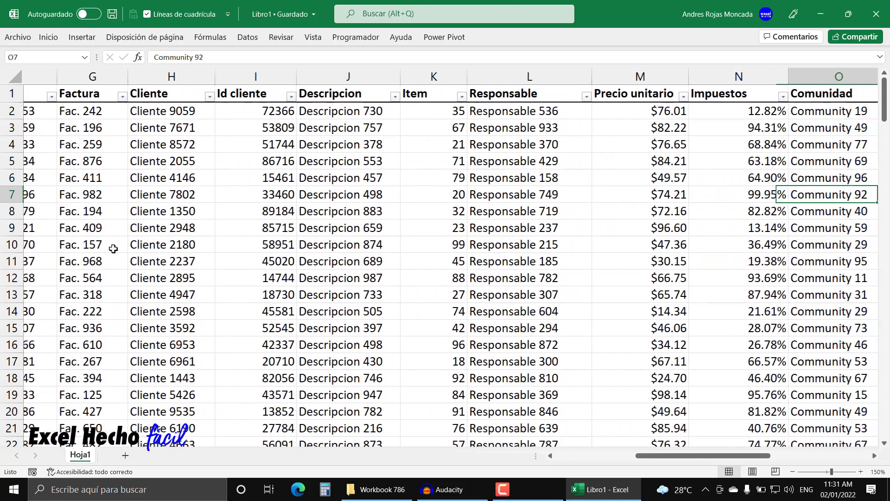
{"action": "key", "text": "Right"}
{"action": "key", "text": "Right"}
{"action": "key", "text": "Right"}
{"action": "key", "text": "Right"}
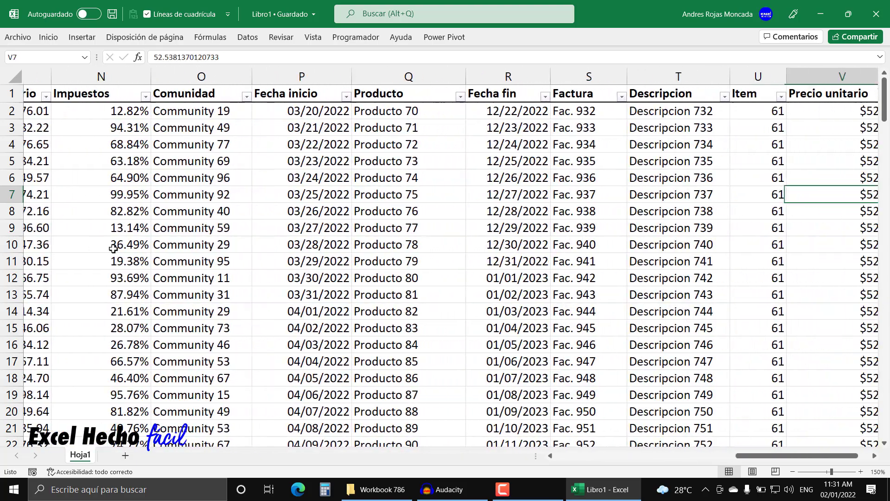
Move the active cell back along row 7 from V7 to A7, one column at a time
{"action": "key", "text": "Left"}
{"action": "key", "text": "Left"}
{"action": "key", "text": "Left"}
{"action": "key", "text": "Left"}
{"action": "key", "text": "Left"}
{"action": "key", "text": "Left"}
{"action": "key", "text": "Left"}
{"action": "key", "text": "Left"}
{"action": "key", "text": "Left"}
{"action": "key", "text": "Left"}
{"action": "key", "text": "Left"}
{"action": "key", "text": "Left"}
{"action": "key", "text": "Left"}
{"action": "key", "text": "Left"}
{"action": "key", "text": "Left"}
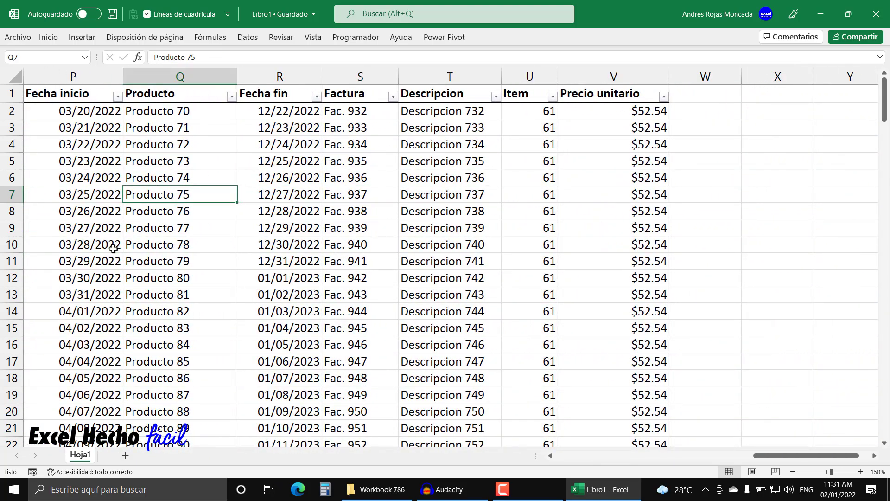
{"action": "key", "text": "Left"}
{"action": "key", "text": "Left"}
{"action": "key", "text": "Left"}
{"action": "key", "text": "Left"}
{"action": "key", "text": "Left"}
{"action": "key", "text": "Left"}
{"action": "key", "text": "Left"}
{"action": "key", "text": "Left"}
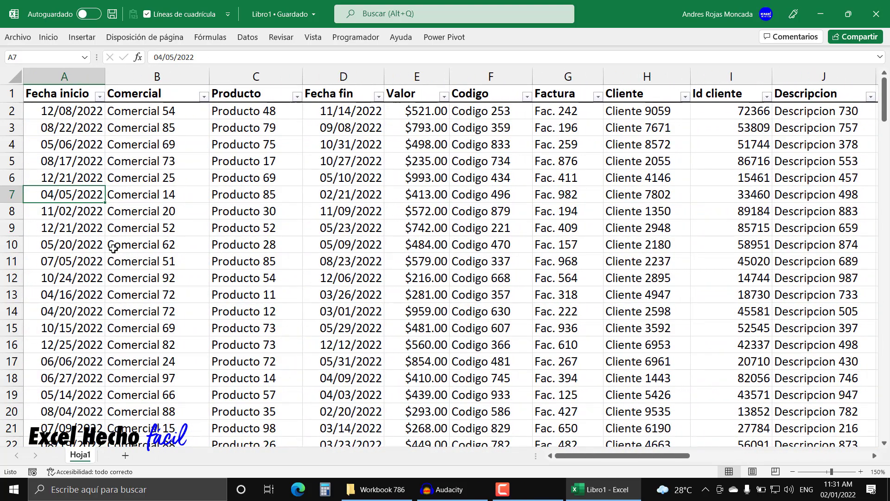
Move the active cell several rows down the Fecha inicio column and back up to A6
{"action": "key", "text": "Down"}
{"action": "key", "text": "Down"}
{"action": "key", "text": "Down"}
{"action": "key", "text": "Down"}
{"action": "key", "text": "Down"}
{"action": "key", "text": "Down"}
{"action": "key", "text": "Down"}
{"action": "key", "text": "Up"}
{"action": "key", "text": "Up"}
{"action": "key", "text": "Up"}
{"action": "key", "text": "Up"}
{"action": "key", "text": "Up"}
{"action": "key", "text": "Up"}
{"action": "key", "text": "Up"}
{"action": "key", "text": "Up"}
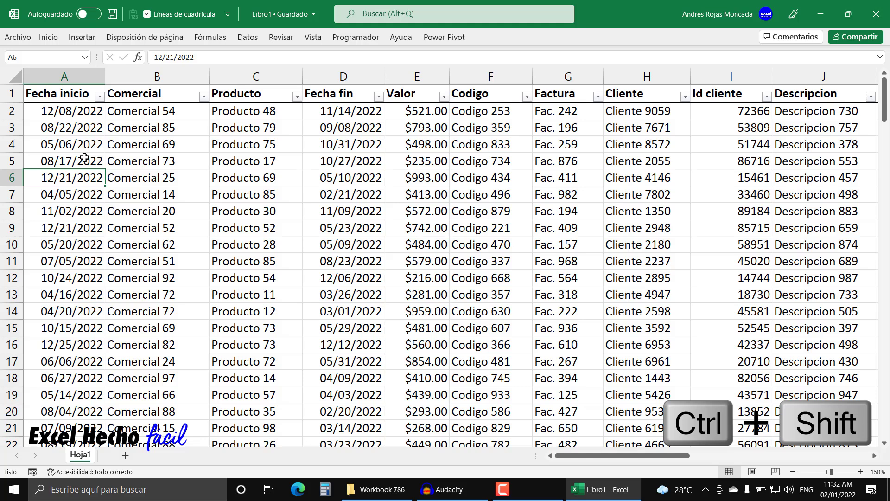
View the sheet horizontally past the last data column and back to column A twice, keeping A6 selected
{"action": "scroll", "coordinate": [85, 157], "scroll_direction": "right", "scroll_amount": 3}
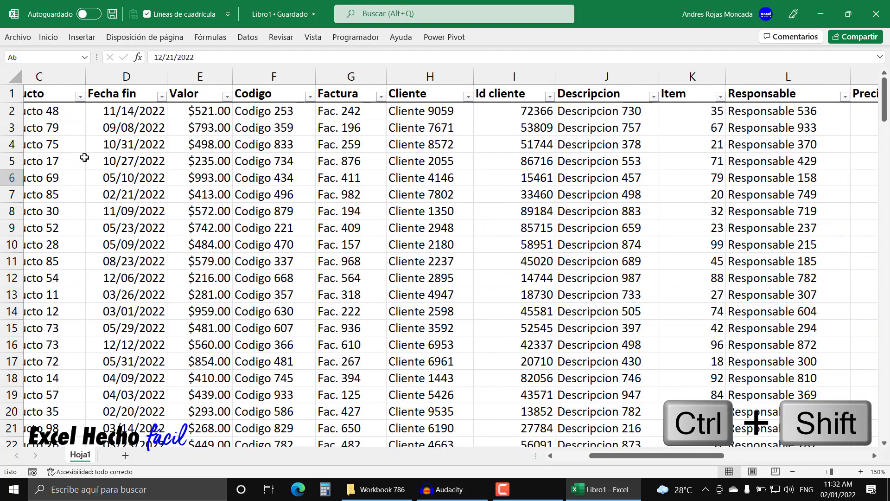
{"action": "scroll", "coordinate": [84, 158], "scroll_direction": "right", "scroll_amount": 8}
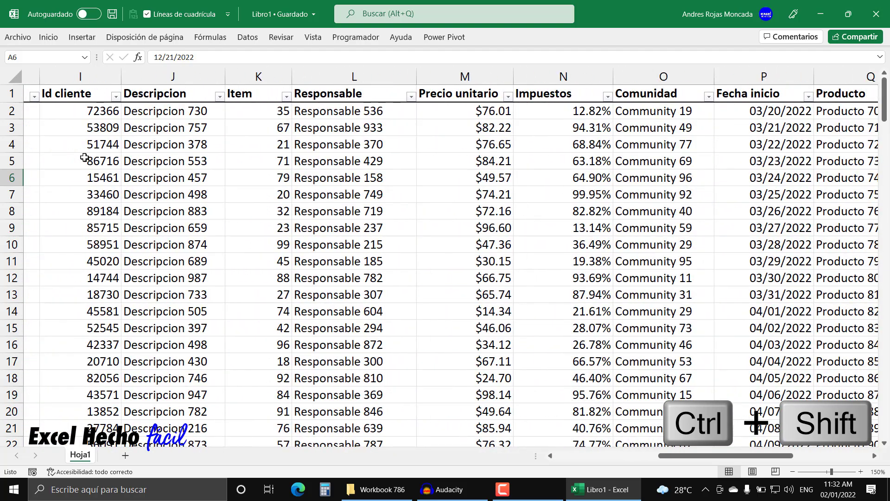
{"action": "scroll", "coordinate": [85, 158], "scroll_direction": "right", "scroll_amount": 6}
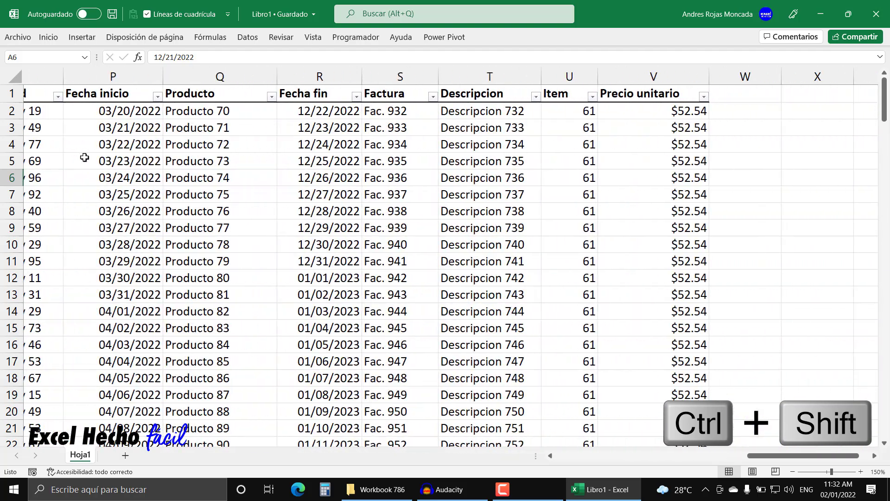
{"action": "scroll", "coordinate": [84, 158], "scroll_direction": "right", "scroll_amount": 2}
{"action": "scroll", "coordinate": [85, 158], "scroll_direction": "right", "scroll_amount": 4}
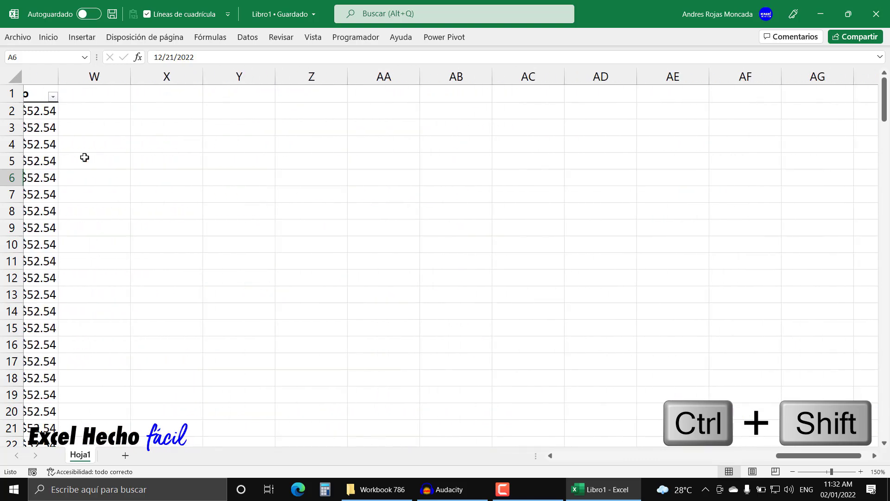
{"action": "scroll", "coordinate": [85, 157], "scroll_direction": "left", "scroll_amount": 6}
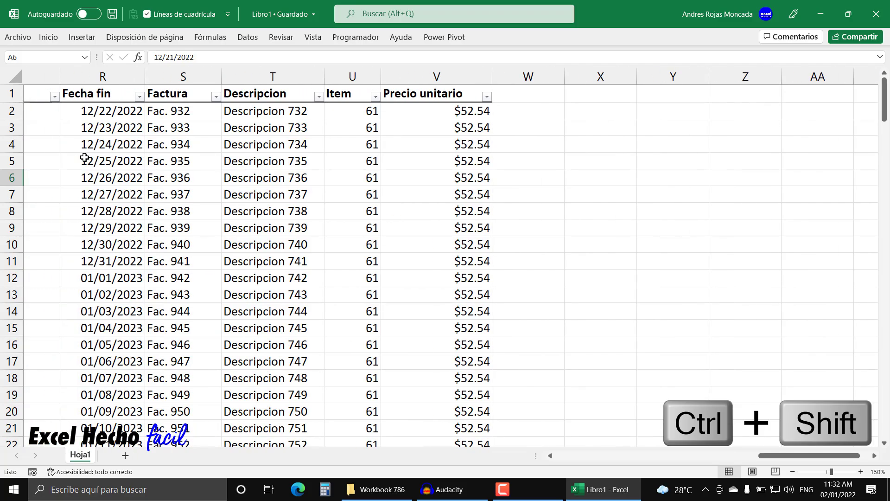
{"action": "scroll", "coordinate": [85, 157], "scroll_direction": "left", "scroll_amount": 5}
{"action": "scroll", "coordinate": [84, 158], "scroll_direction": "left", "scroll_amount": 3}
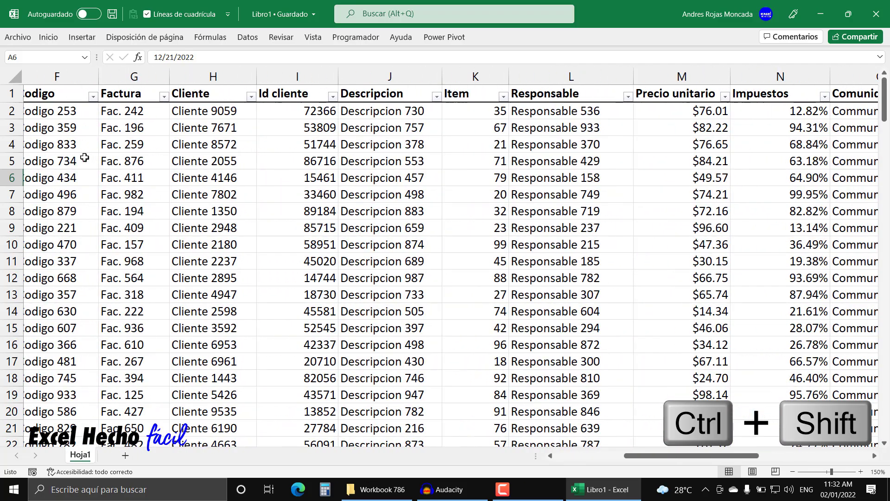
{"action": "scroll", "coordinate": [85, 158], "scroll_direction": "left", "scroll_amount": 4}
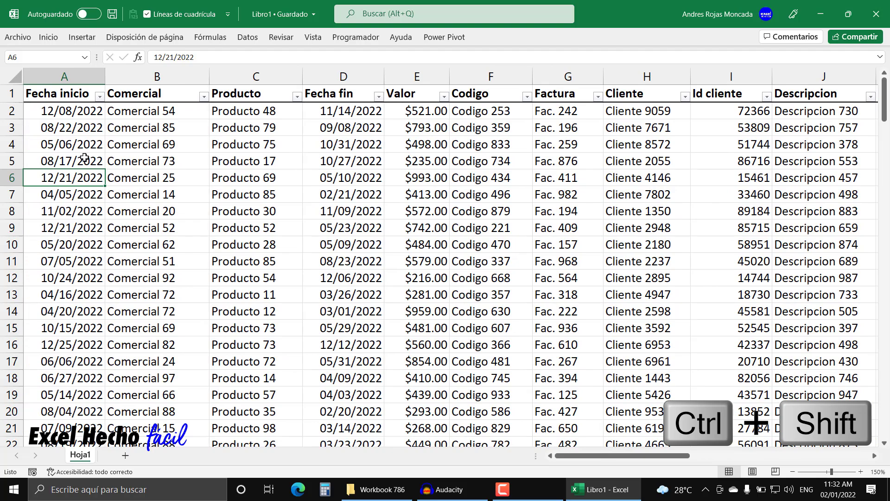
{"action": "scroll", "coordinate": [84, 158], "scroll_direction": "right", "scroll_amount": 8}
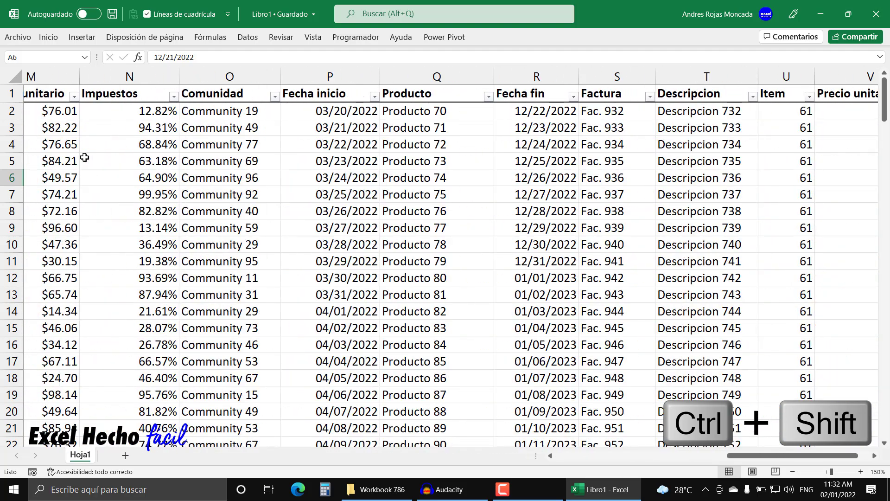
{"action": "scroll", "coordinate": [84, 158], "scroll_direction": "right", "scroll_amount": 8}
{"action": "scroll", "coordinate": [84, 157], "scroll_direction": "left", "scroll_amount": 15}
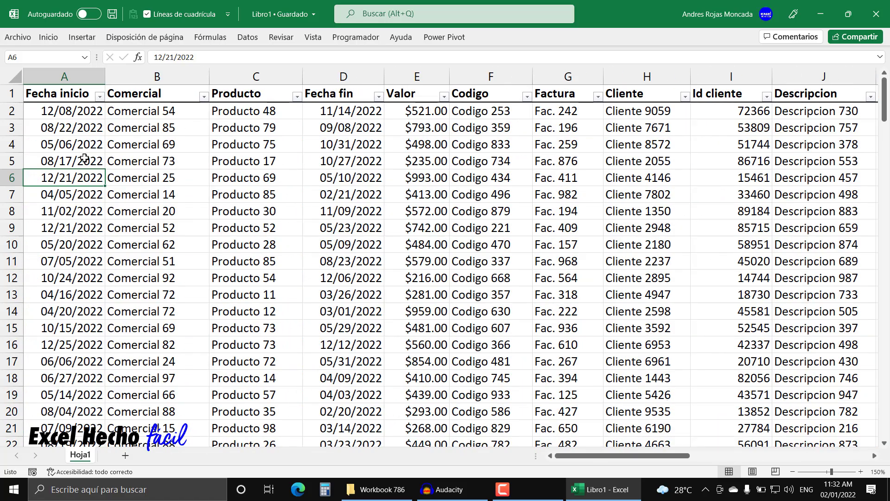
Zoom the worksheet out to 100%
{"action": "key", "text": "ctrl+alt"}
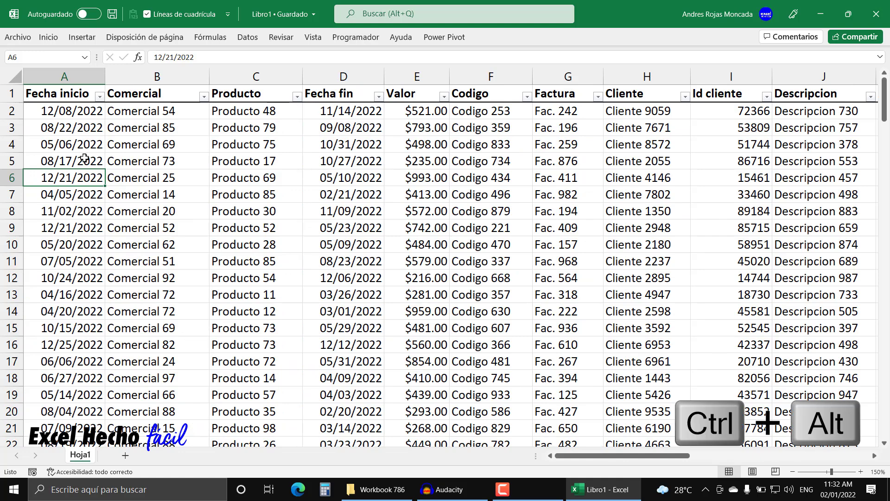
{"action": "scroll", "coordinate": [84, 158], "scroll_direction": "down", "scroll_amount": 2, "text": "ctrl"}
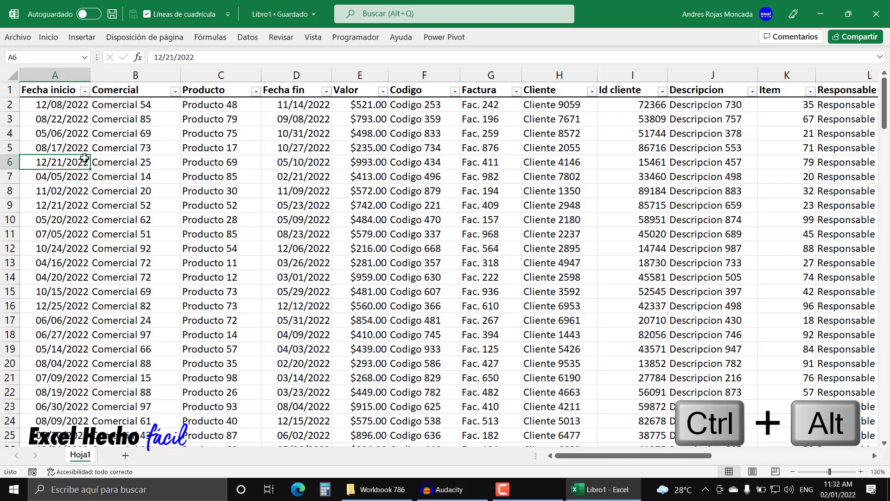
{"action": "scroll", "coordinate": [85, 158], "scroll_direction": "down", "scroll_amount": 1}
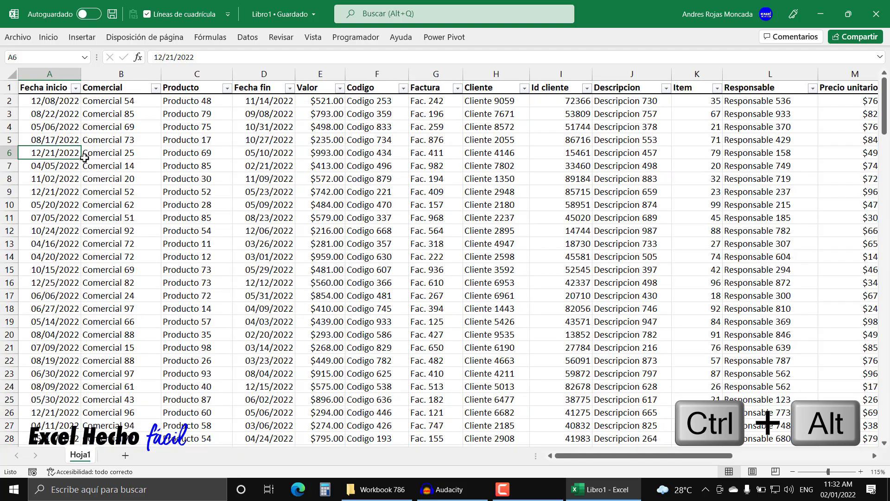
{"action": "scroll", "coordinate": [84, 158], "scroll_direction": "down", "scroll_amount": 1}
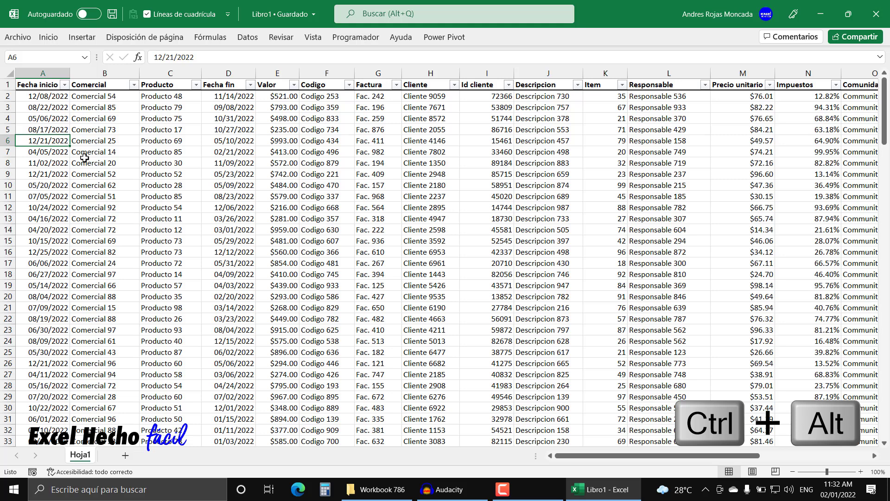
Zoom the worksheet in from cell A6 and settle on 150%
{"action": "key", "text": "ctrl+alt+equal"}
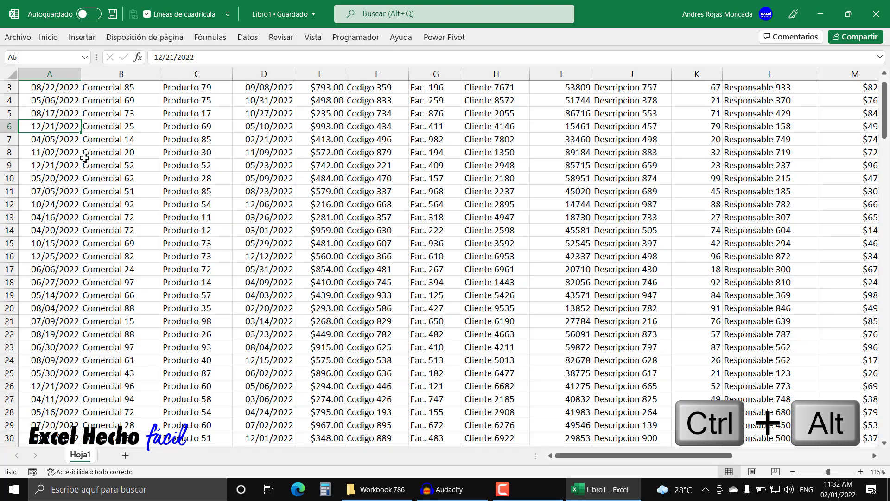
{"action": "key", "text": "ctrl+alt+equal"}
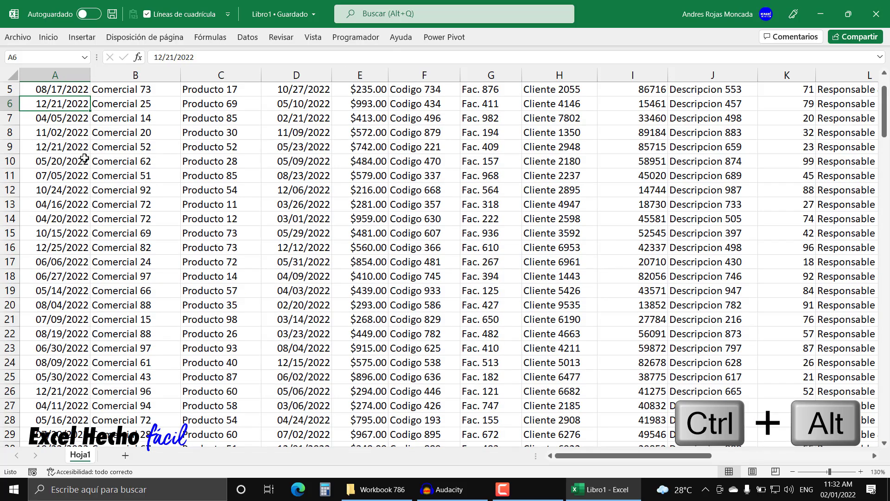
{"action": "key", "text": "ctrl+alt+equal"}
{"action": "key", "text": "ctrl+alt+equal"}
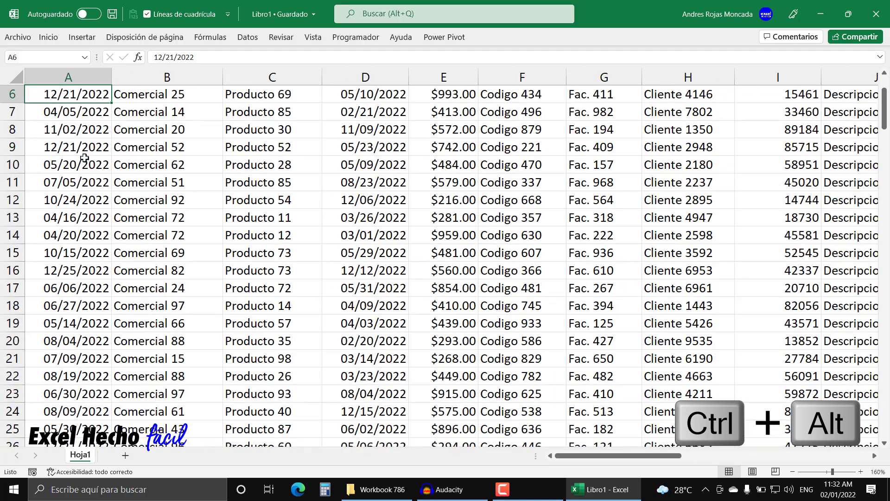
{"action": "left_click", "coordinate": [791, 471]}
View the table's rows down past row 110 and return to the header row
{"action": "scroll", "coordinate": [790, 471], "scroll_direction": "up", "scroll_amount": 2}
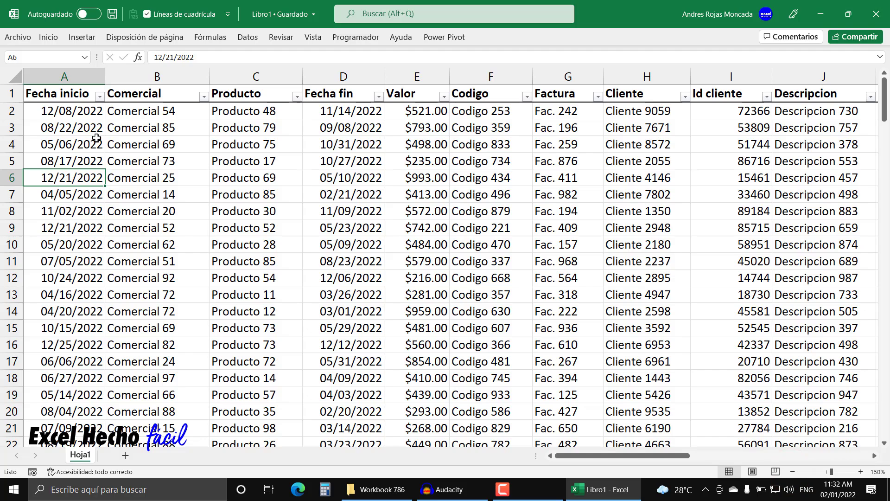
{"action": "scroll", "coordinate": [96, 138], "scroll_direction": "down", "scroll_amount": 12}
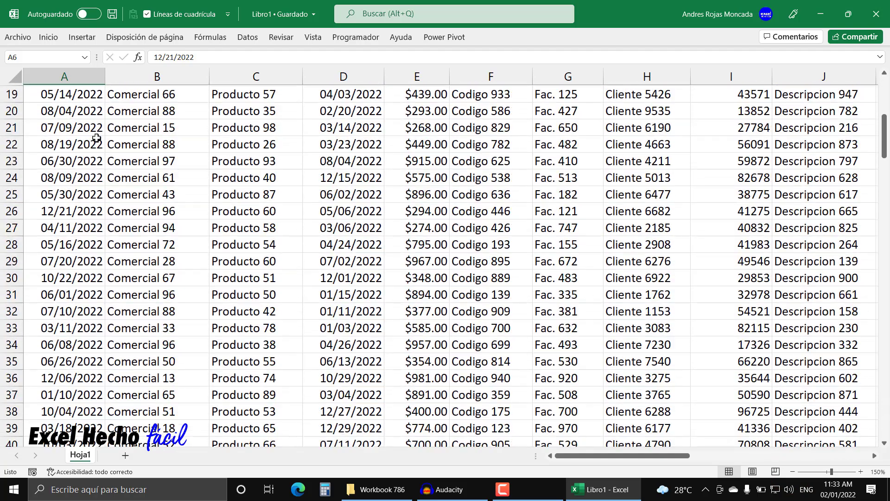
{"action": "scroll", "coordinate": [96, 138], "scroll_direction": "down", "scroll_amount": 18}
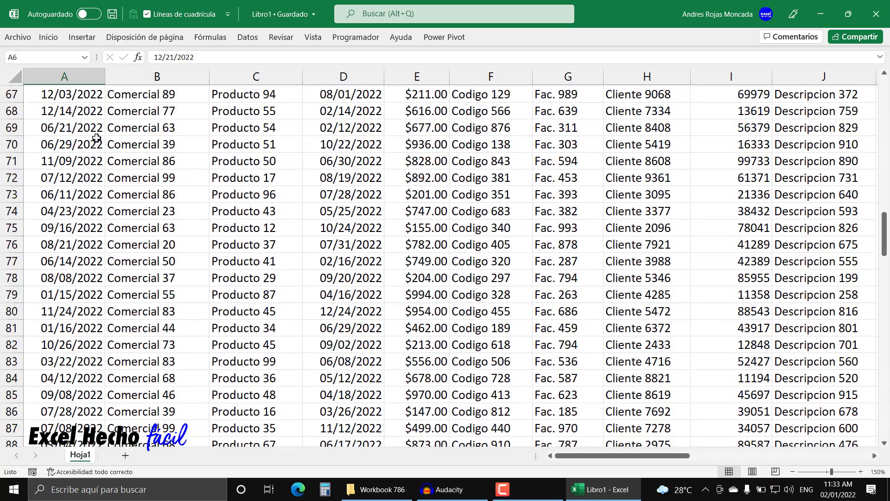
{"action": "scroll", "coordinate": [97, 138], "scroll_direction": "down", "scroll_amount": 6}
{"action": "scroll", "coordinate": [97, 138], "scroll_direction": "up", "scroll_amount": 20}
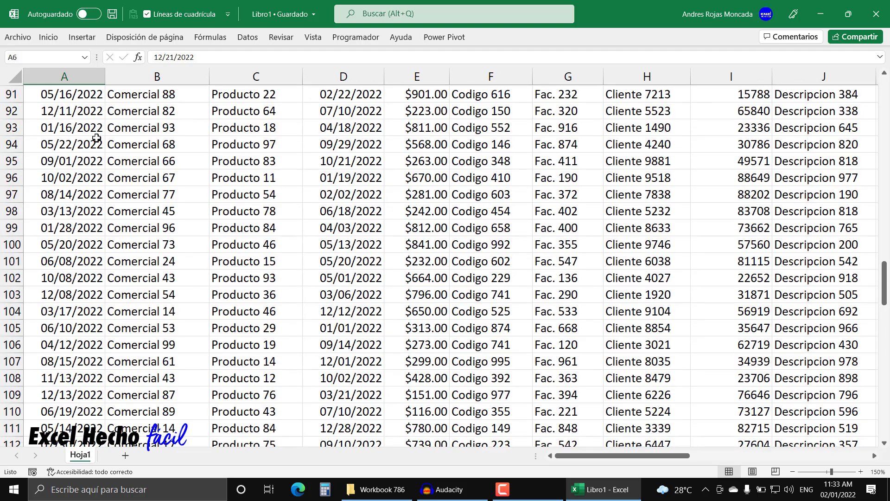
{"action": "scroll", "coordinate": [96, 138], "scroll_direction": "up", "scroll_amount": 8}
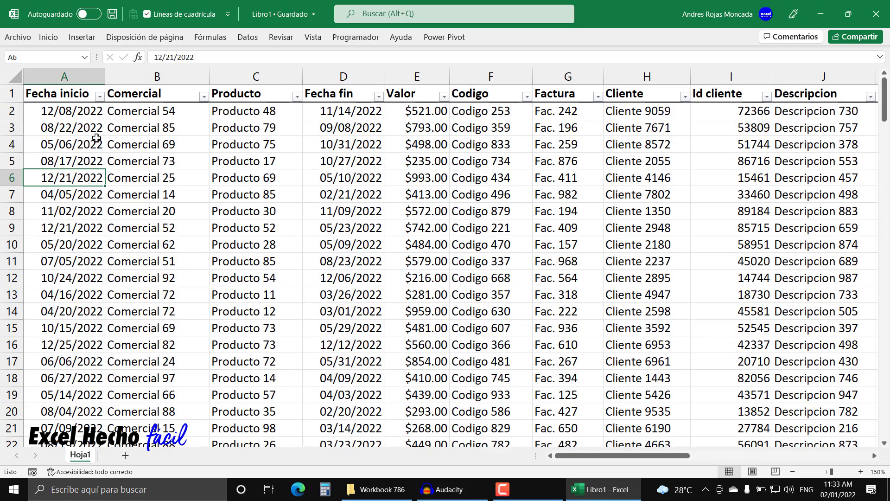
Freeze the panes at cell A2 to lock the header row, and check the table's vertical movement with A2 selected
{"action": "left_click", "coordinate": [85, 109]}
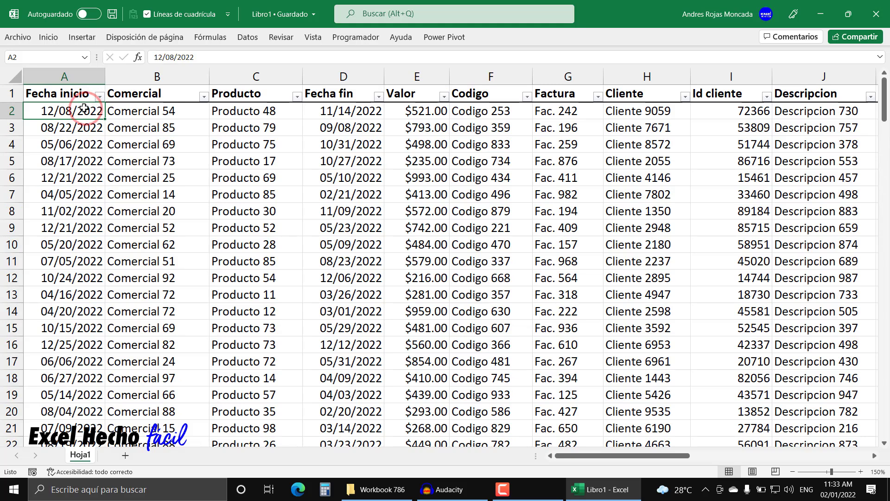
{"action": "left_click", "coordinate": [315, 38]}
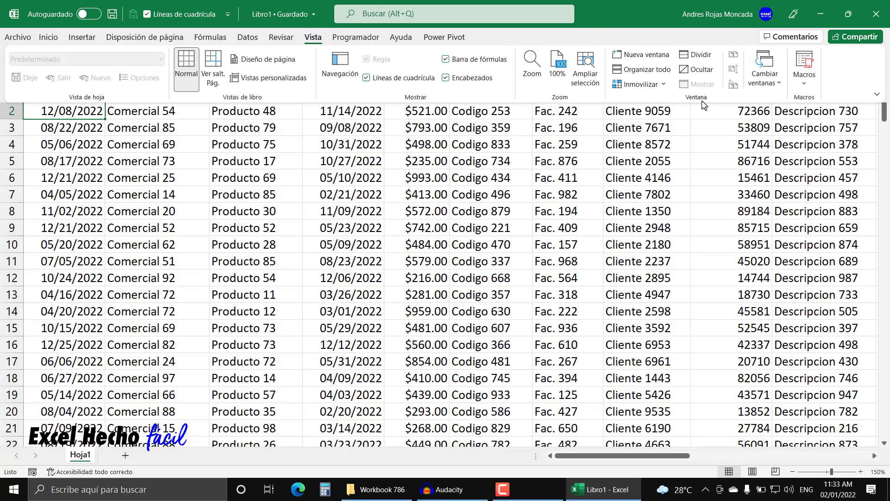
{"action": "left_click", "coordinate": [664, 85]}
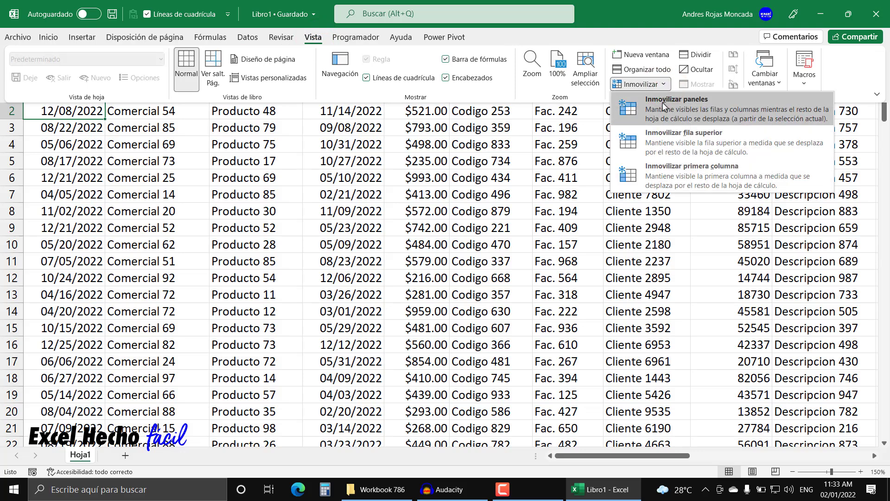
{"action": "left_click", "coordinate": [662, 104]}
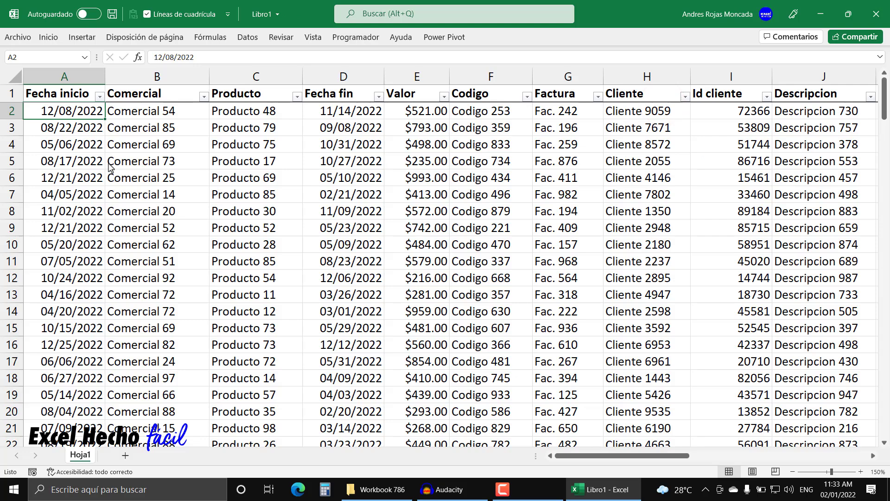
{"action": "left_click", "coordinate": [154, 159]}
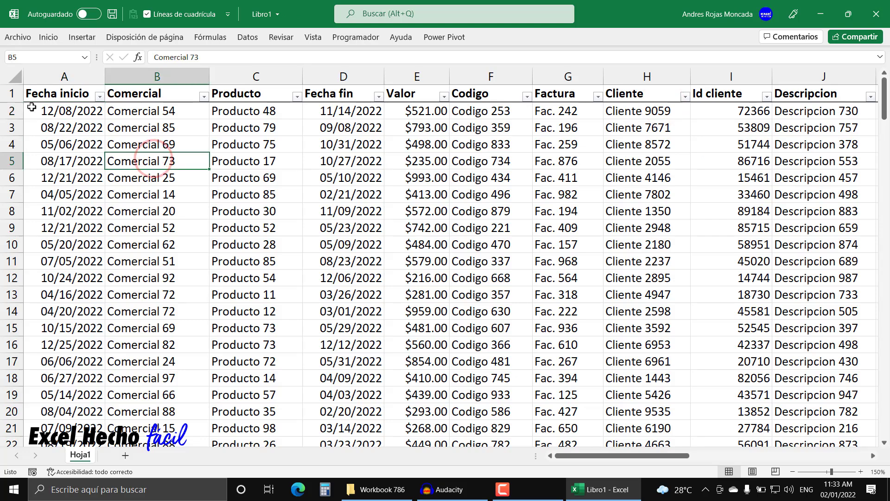
{"action": "left_click", "coordinate": [66, 111]}
{"action": "scroll", "coordinate": [66, 114], "scroll_direction": "down", "scroll_amount": 3}
{"action": "scroll", "coordinate": [67, 114], "scroll_direction": "up", "scroll_amount": 3}
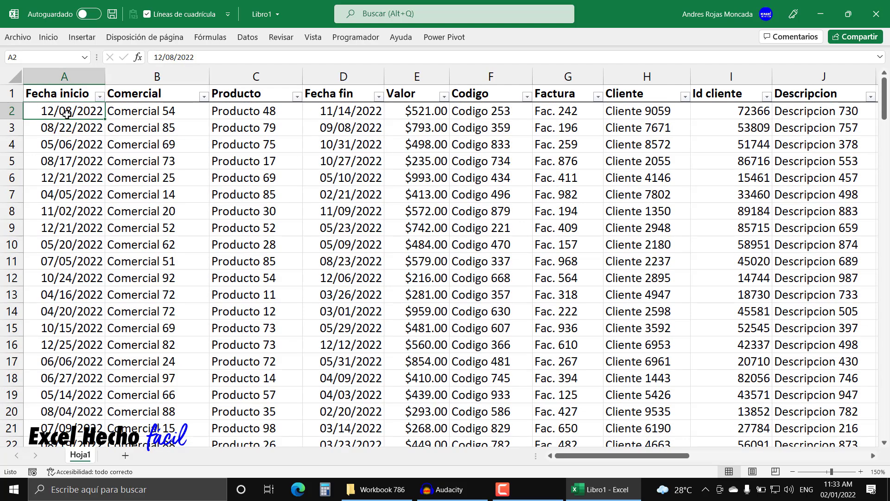
Unfreeze the worksheet's header row
{"action": "left_click", "coordinate": [48, 37]}
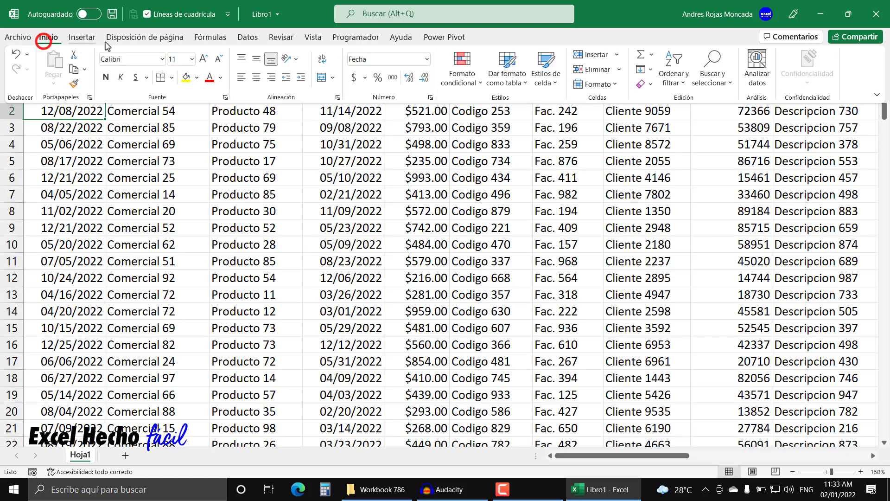
{"action": "left_click", "coordinate": [313, 39]}
{"action": "left_click", "coordinate": [643, 85]}
{"action": "left_click", "coordinate": [644, 109]}
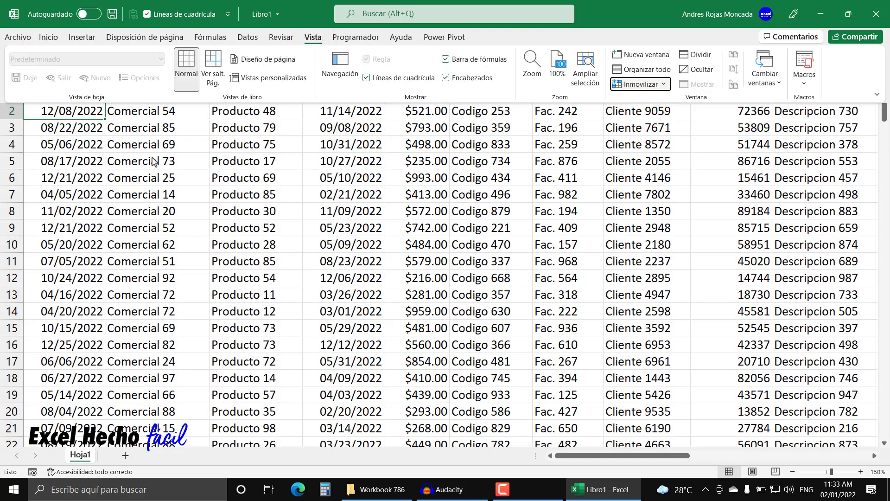
Freeze the panes at cell B2 to lock the header row and the Fecha inicio column
{"action": "left_click", "coordinate": [123, 115]}
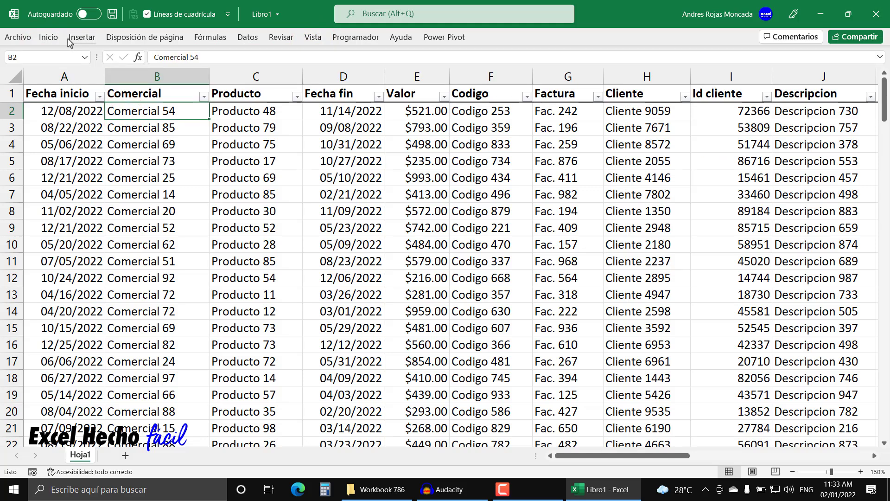
{"action": "left_click", "coordinate": [93, 37]}
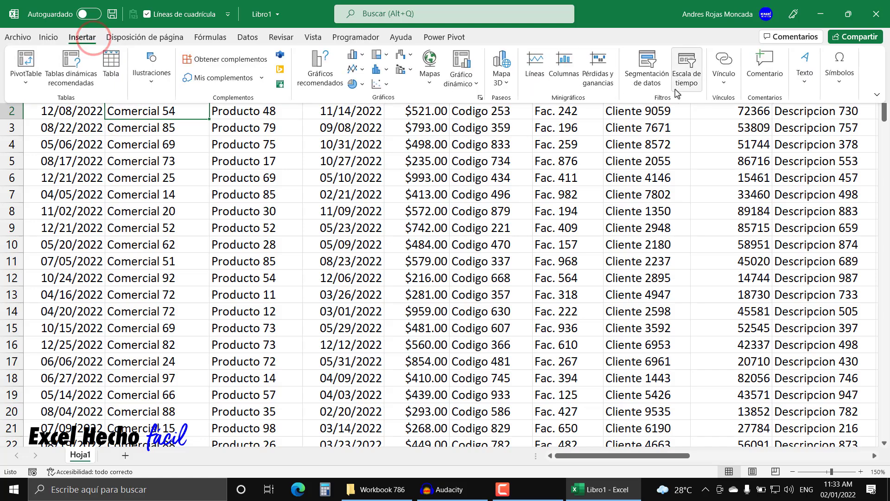
{"action": "left_click", "coordinate": [312, 37]}
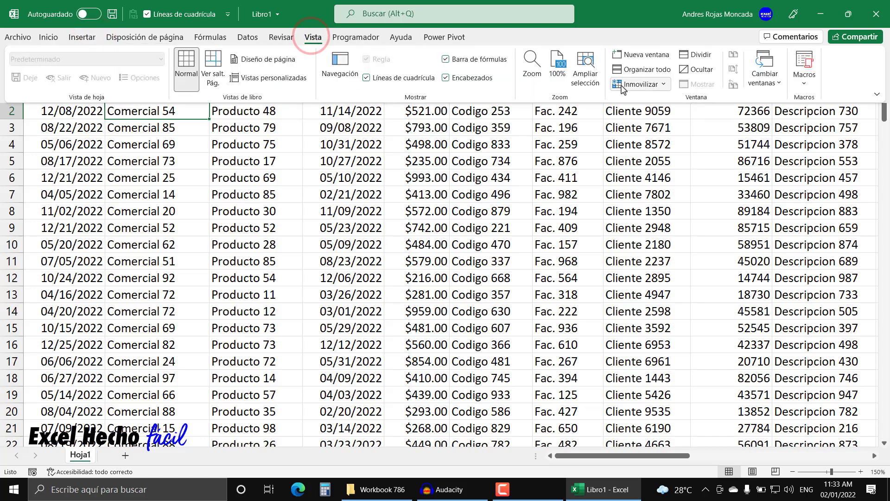
{"action": "left_click", "coordinate": [639, 84]}
{"action": "left_click", "coordinate": [639, 106]}
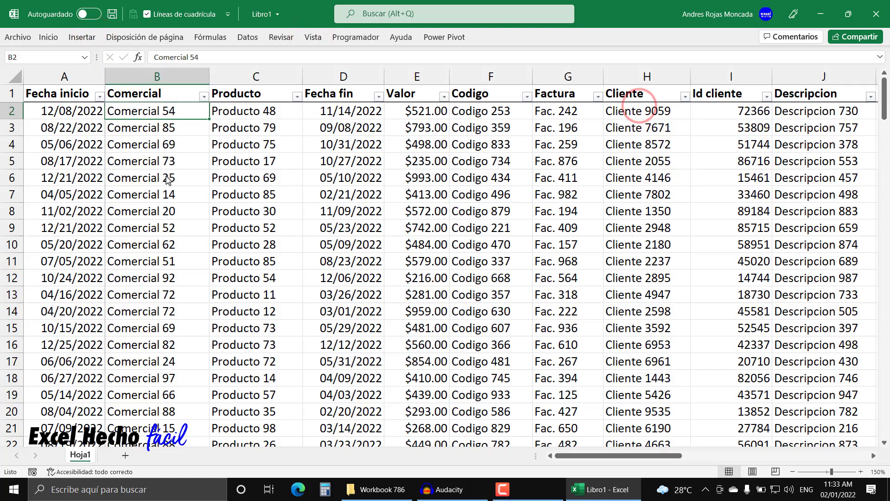
Select B5 and examine the table vertically and horizontally past column V with the panes frozen, ending back at column B
{"action": "left_click", "coordinate": [154, 166]}
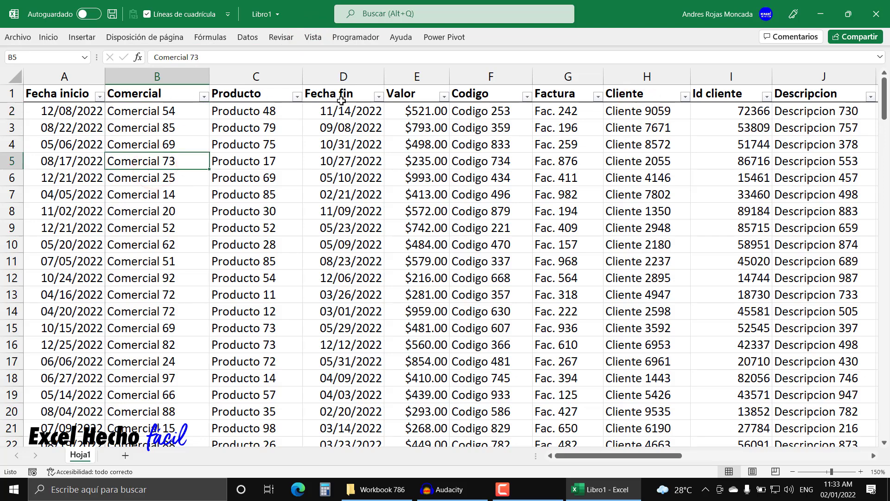
{"action": "scroll", "coordinate": [227, 177], "scroll_direction": "down", "scroll_amount": 7}
{"action": "scroll", "coordinate": [227, 177], "scroll_direction": "up", "scroll_amount": 2}
{"action": "scroll", "coordinate": [227, 177], "scroll_direction": "up", "scroll_amount": 5}
{"action": "scroll", "coordinate": [136, 207], "scroll_direction": "right", "scroll_amount": 6}
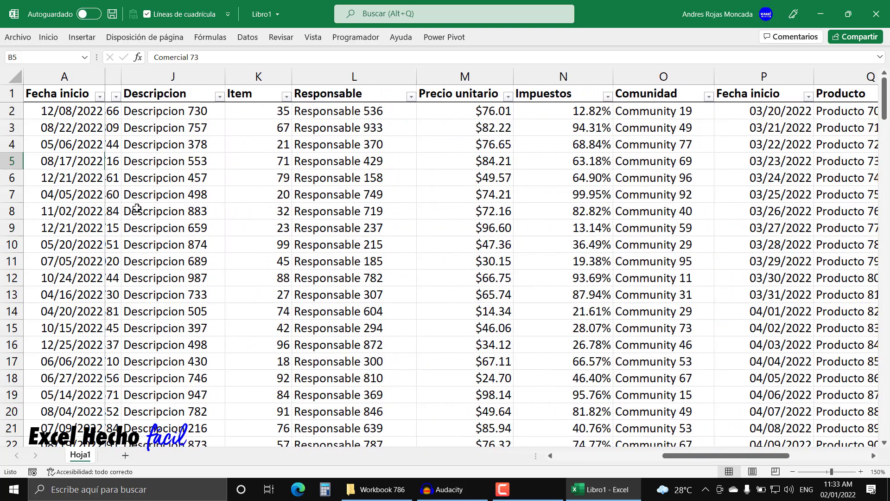
{"action": "scroll", "coordinate": [138, 208], "scroll_direction": "right", "scroll_amount": 8}
{"action": "scroll", "coordinate": [138, 208], "scroll_direction": "right", "scroll_amount": 3}
{"action": "scroll", "coordinate": [137, 208], "scroll_direction": "left", "scroll_amount": 5}
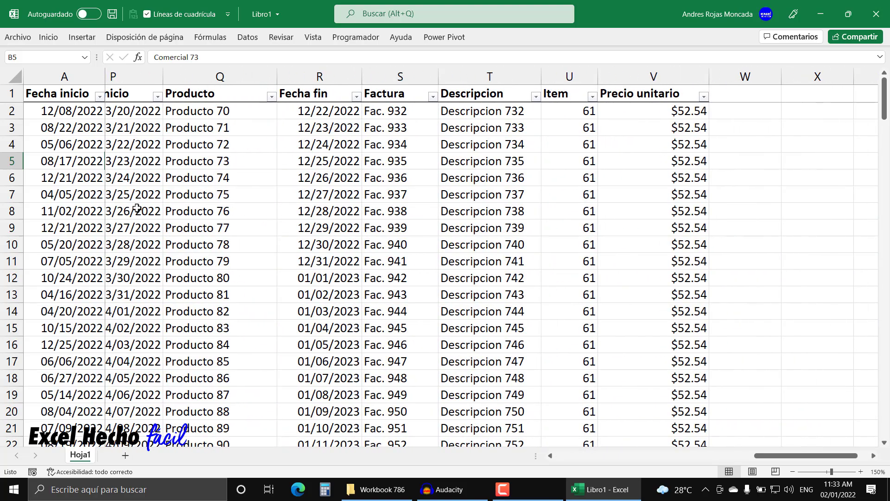
{"action": "scroll", "coordinate": [137, 207], "scroll_direction": "left", "scroll_amount": 10}
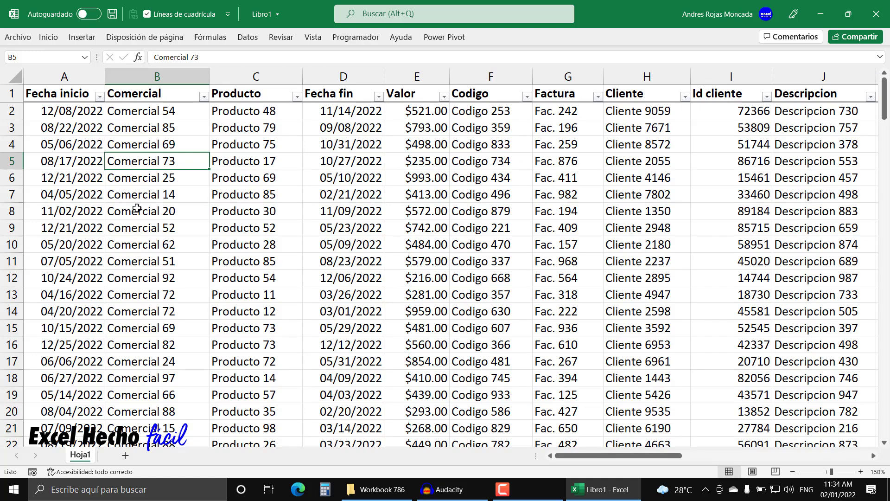
Zoom out to 115%, in to 160% and back to 150%, and view the frozen-pane table past column V and back
{"action": "scroll", "coordinate": [137, 207], "scroll_direction": "down", "scroll_amount": 3, "text": "ctrl"}
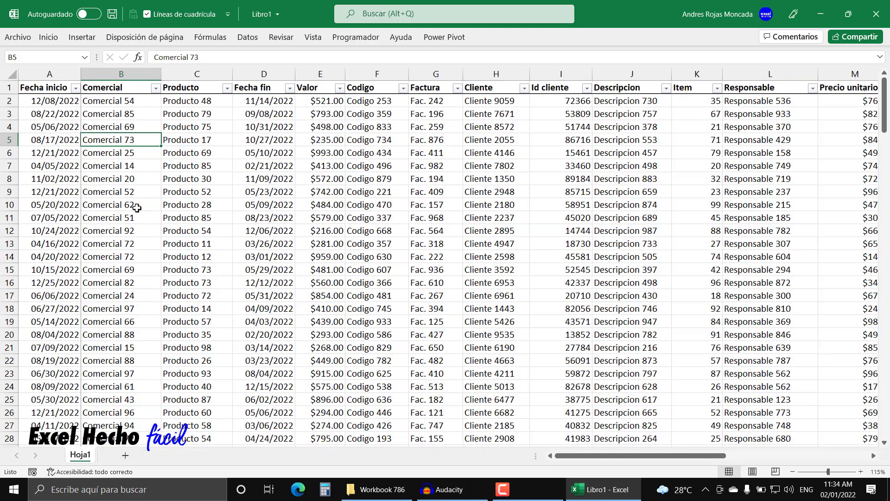
{"action": "scroll", "coordinate": [137, 207], "scroll_direction": "up", "scroll_amount": 4, "text": "ctrl"}
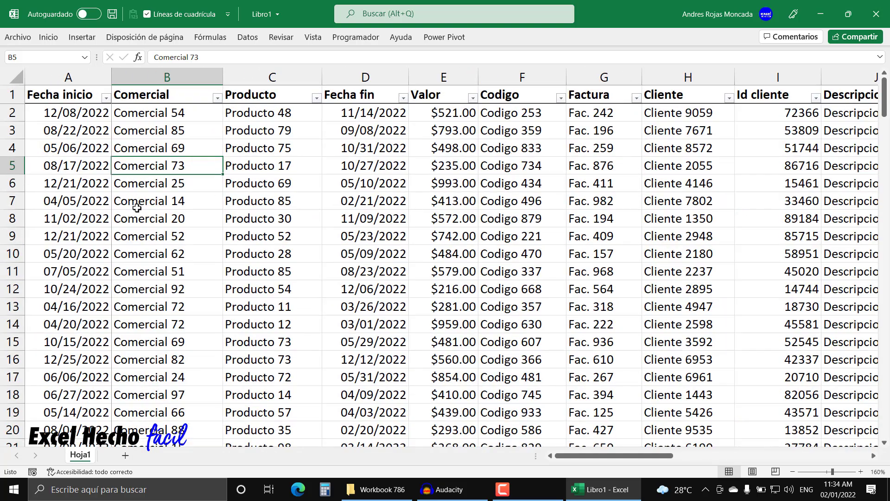
{"action": "left_click", "coordinate": [793, 471]}
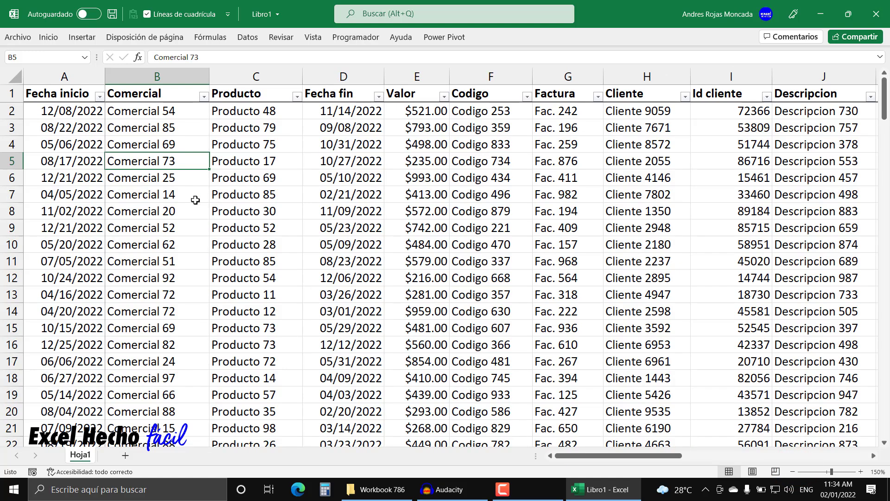
{"action": "scroll", "coordinate": [195, 200], "scroll_direction": "right", "scroll_amount": 7}
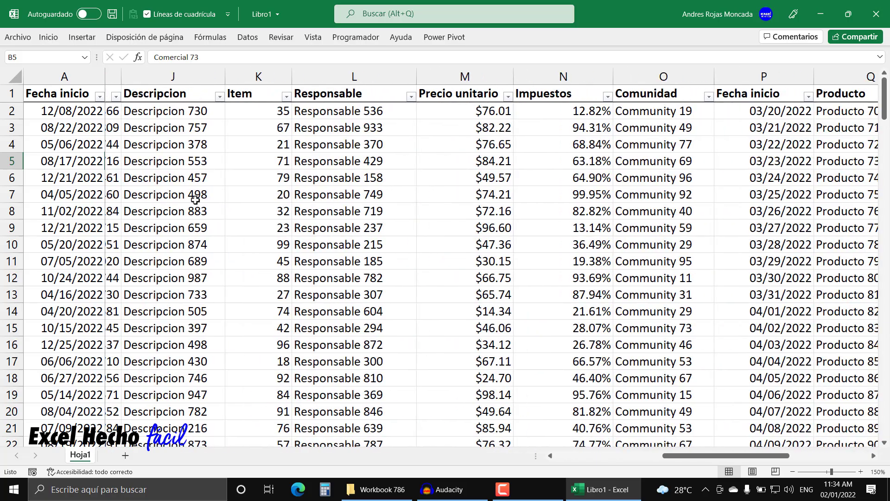
{"action": "scroll", "coordinate": [196, 200], "scroll_direction": "right", "scroll_amount": 9}
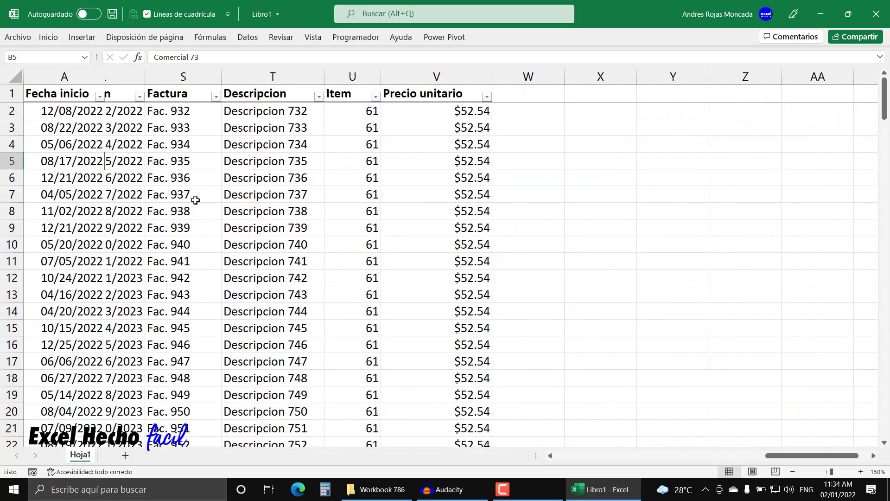
{"action": "scroll", "coordinate": [196, 200], "scroll_direction": "left", "scroll_amount": 15}
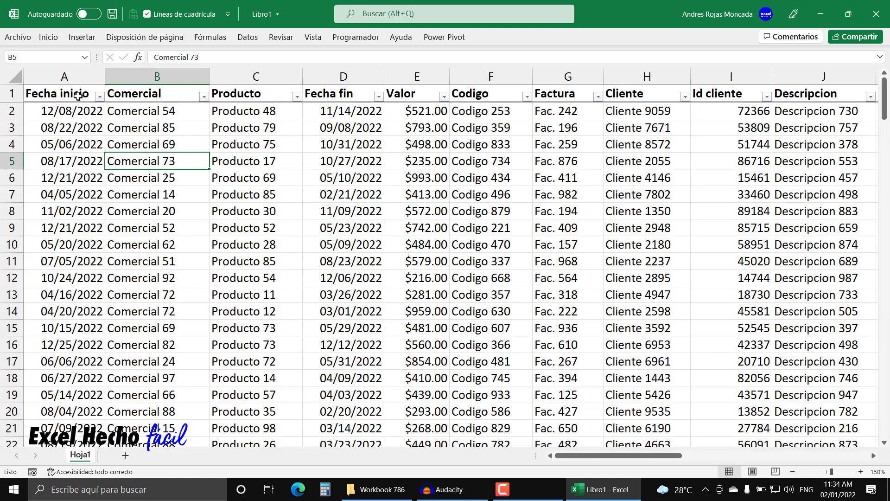
Unfreeze the header row and first column, and view the table horizontally past column V and back to column A
{"action": "left_click", "coordinate": [310, 39]}
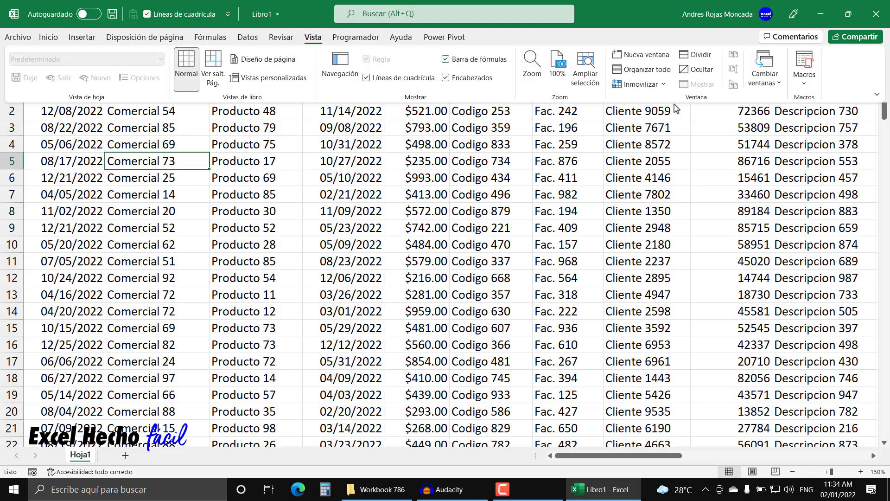
{"action": "left_click", "coordinate": [666, 84]}
{"action": "left_click", "coordinate": [666, 100]}
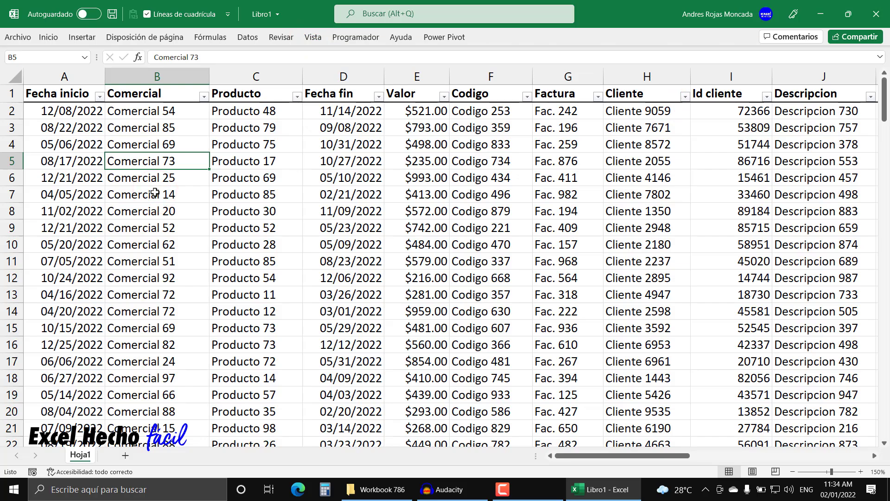
{"action": "scroll", "coordinate": [154, 192], "scroll_direction": "right", "scroll_amount": 12}
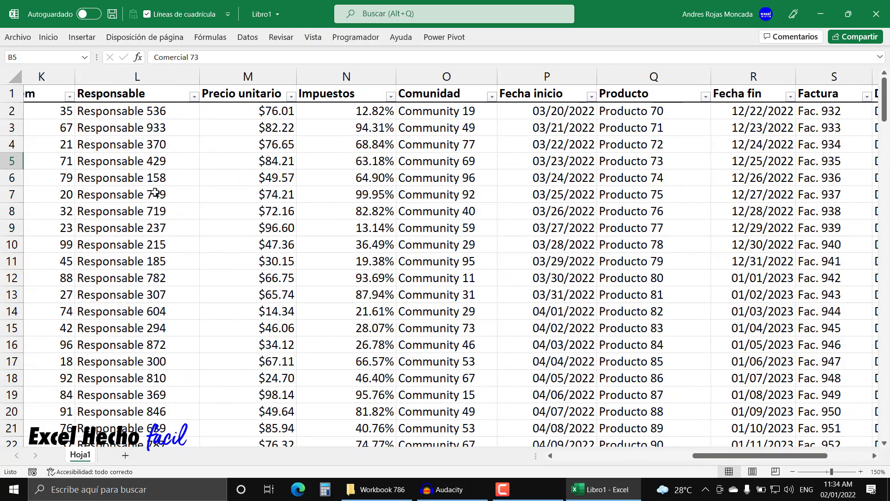
{"action": "scroll", "coordinate": [155, 192], "scroll_direction": "right", "scroll_amount": 5}
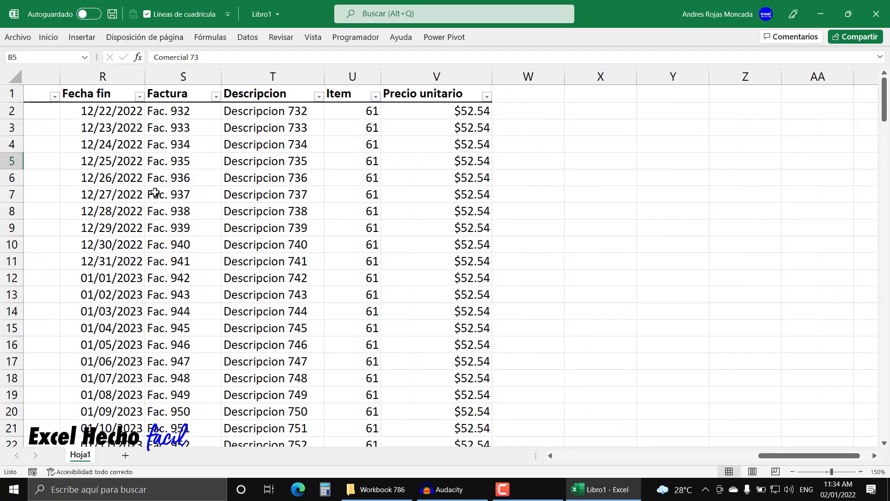
{"action": "scroll", "coordinate": [155, 192], "scroll_direction": "left", "scroll_amount": 17}
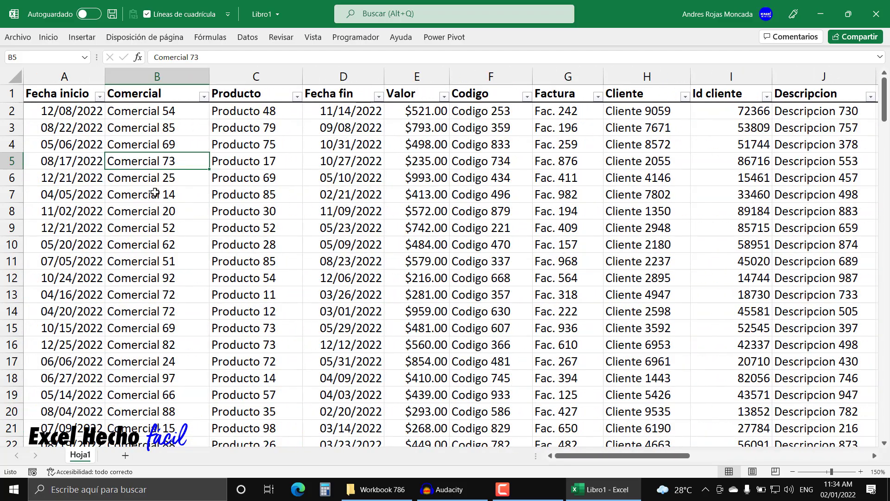